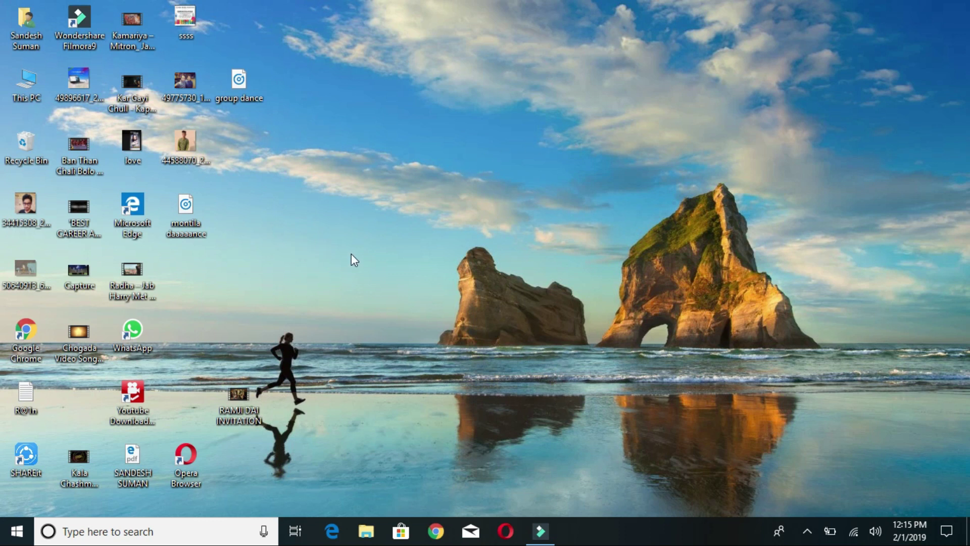
- Search 'bluestacks' in Chrome and open the BlueStacks Official Site result
double_click(26, 333)
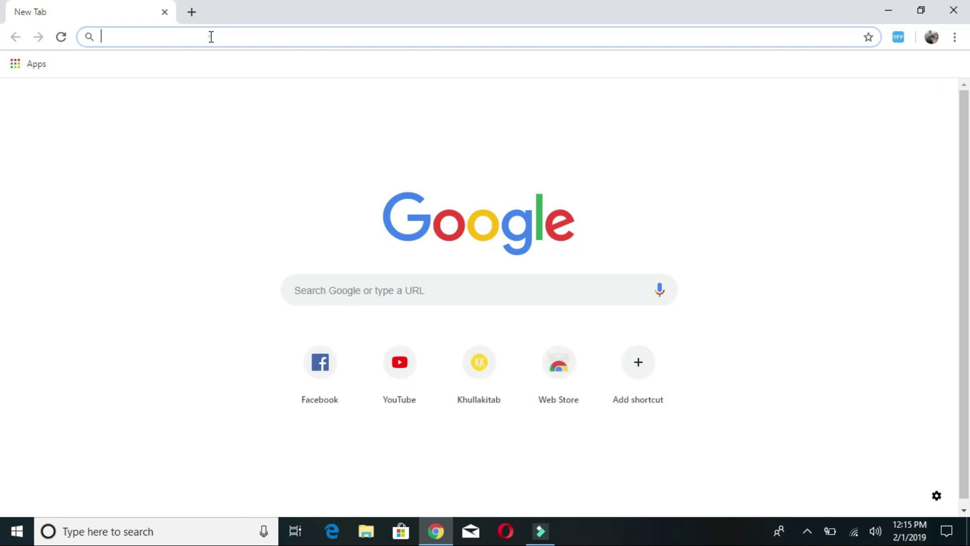
click(211, 36)
text(bluestacks)
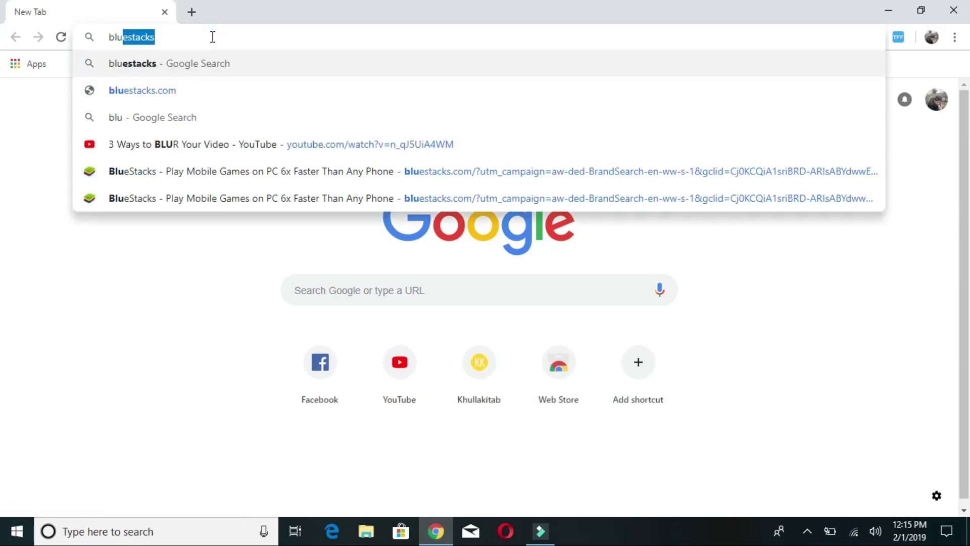
key(Return)
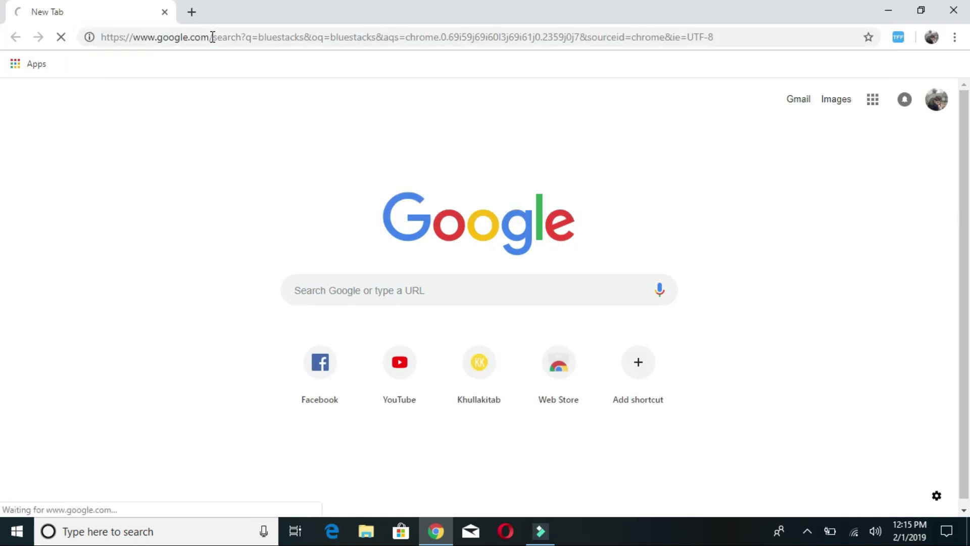
scroll(322, 381, down, 3)
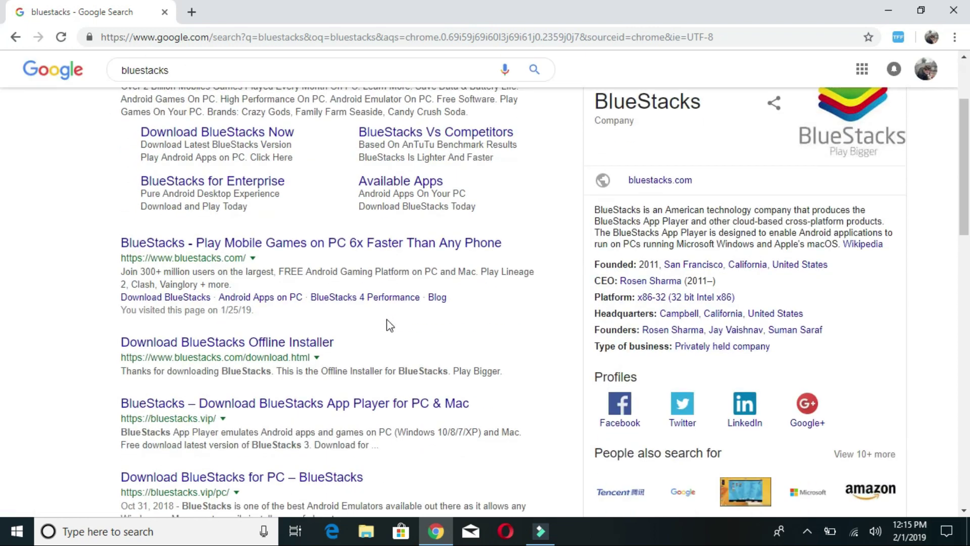
scroll(322, 382, down, 3)
scroll(321, 381, down, 2)
scroll(322, 381, up, 3)
scroll(322, 381, up, 3)
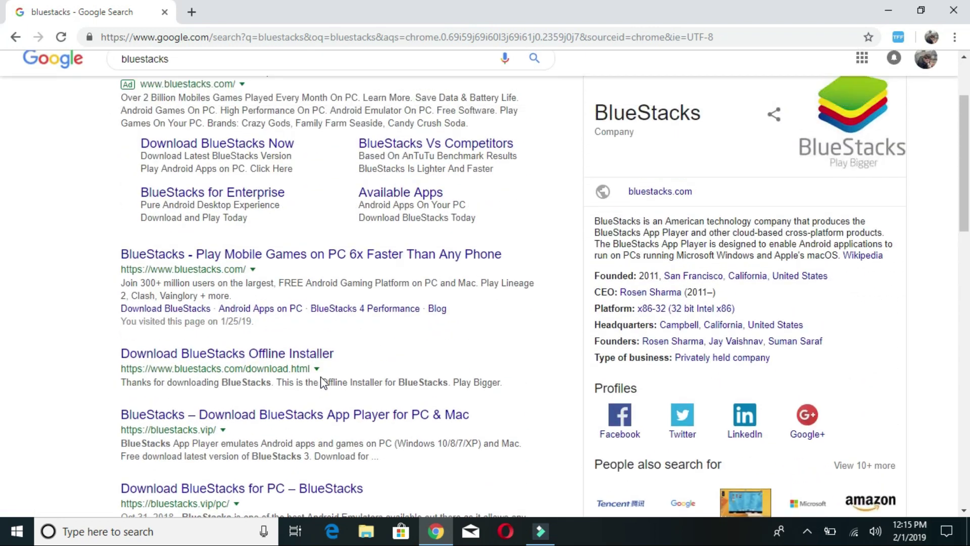
scroll(322, 382, up, 2)
click(230, 186)
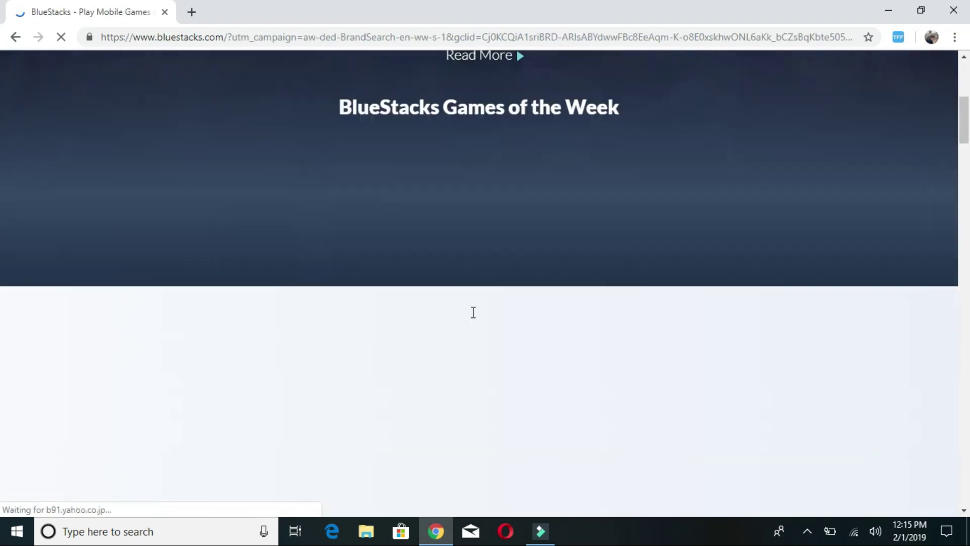
scroll(471, 315, down, 4)
scroll(471, 314, down, 4)
scroll(465, 333, down, 2)
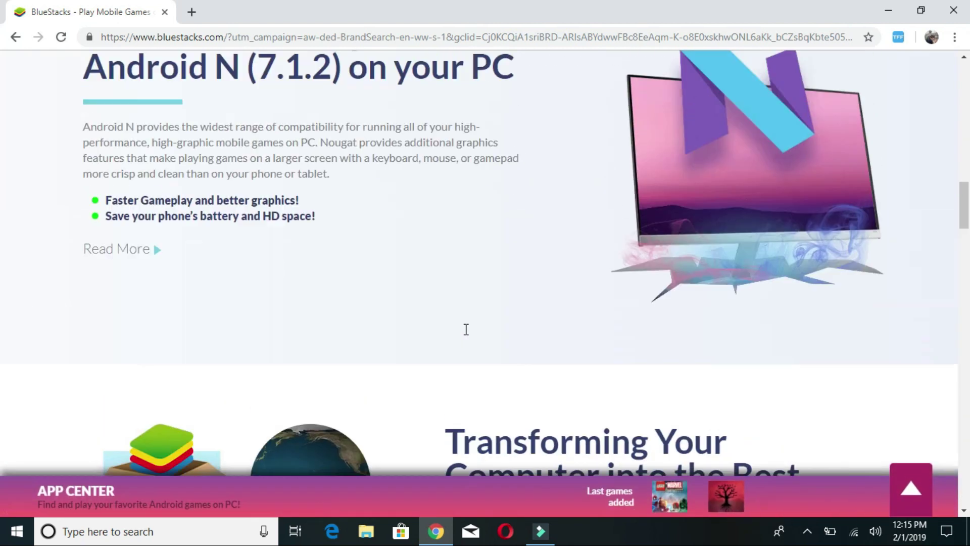
scroll(466, 333, up, 4)
scroll(465, 333, up, 5)
scroll(466, 333, up, 5)
scroll(466, 334, up, 3)
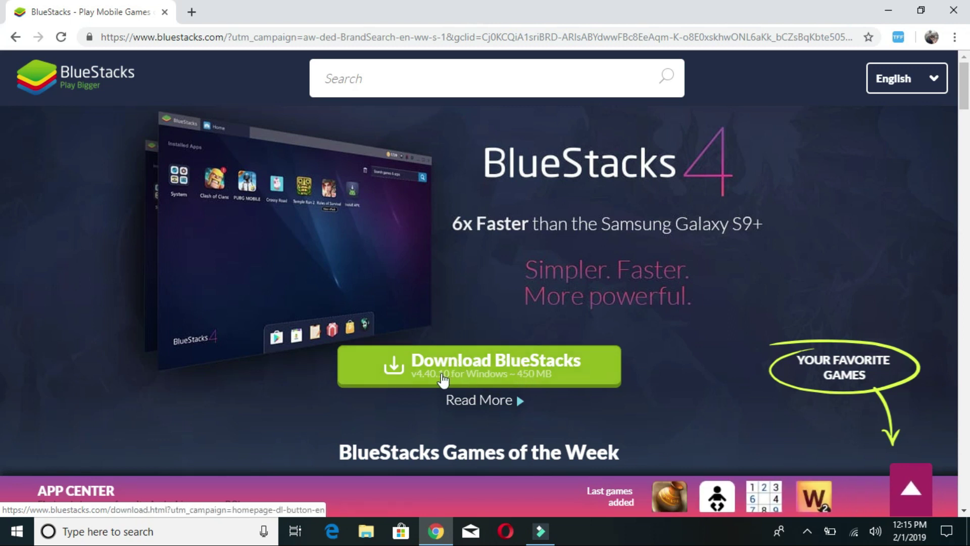
- Download the BlueStacks 4 installer and view it in the chrome://downloads list
click(442, 379)
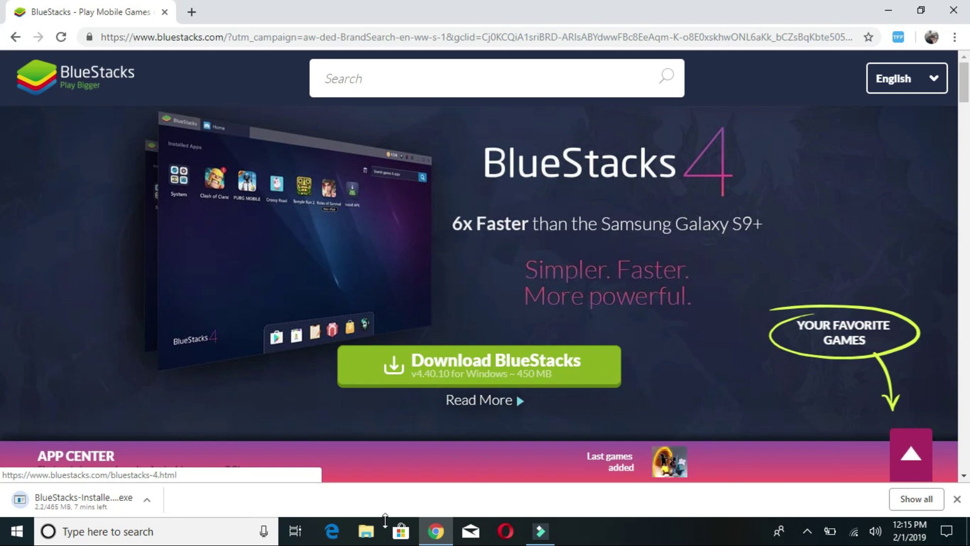
click(915, 500)
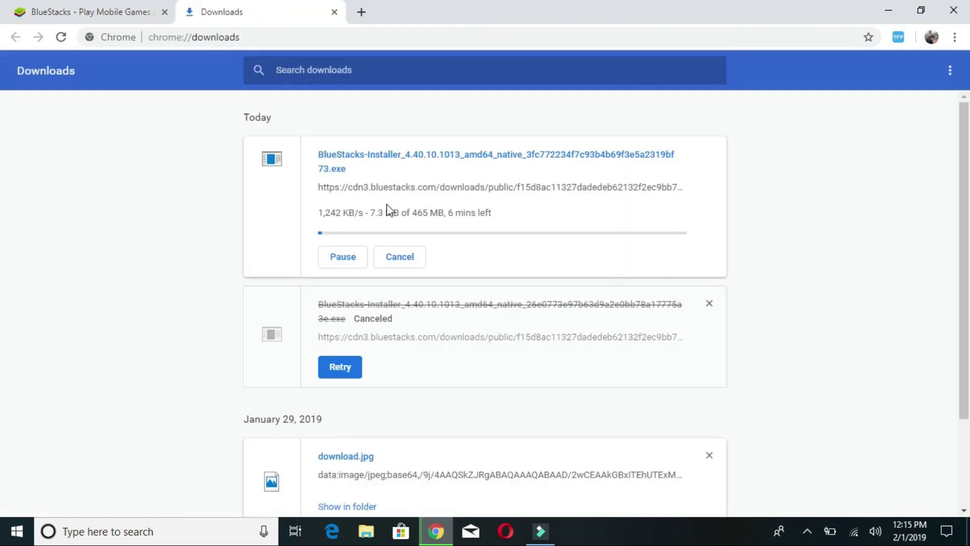
drag(509, 212, 358, 139)
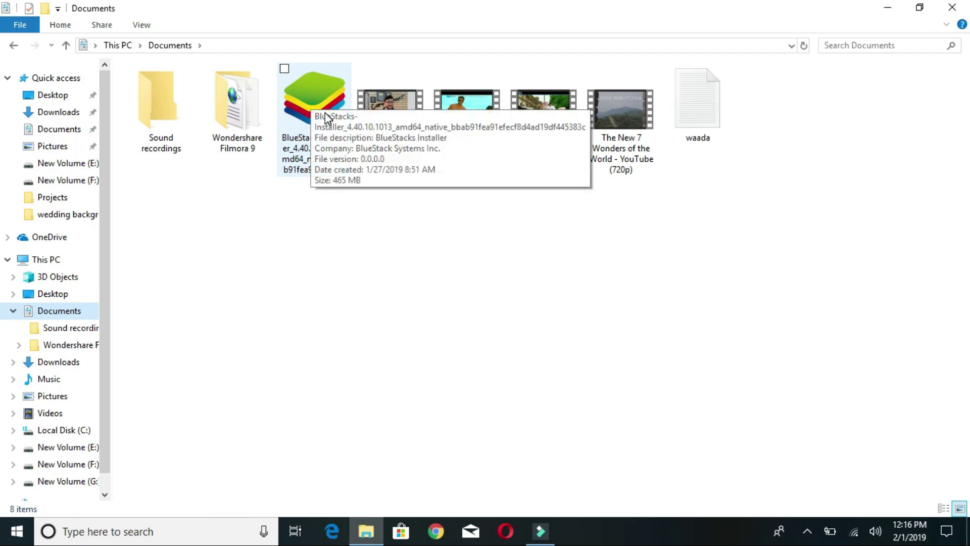
- Run the BlueStacks-Installer .exe from the Documents folder
click(312, 100)
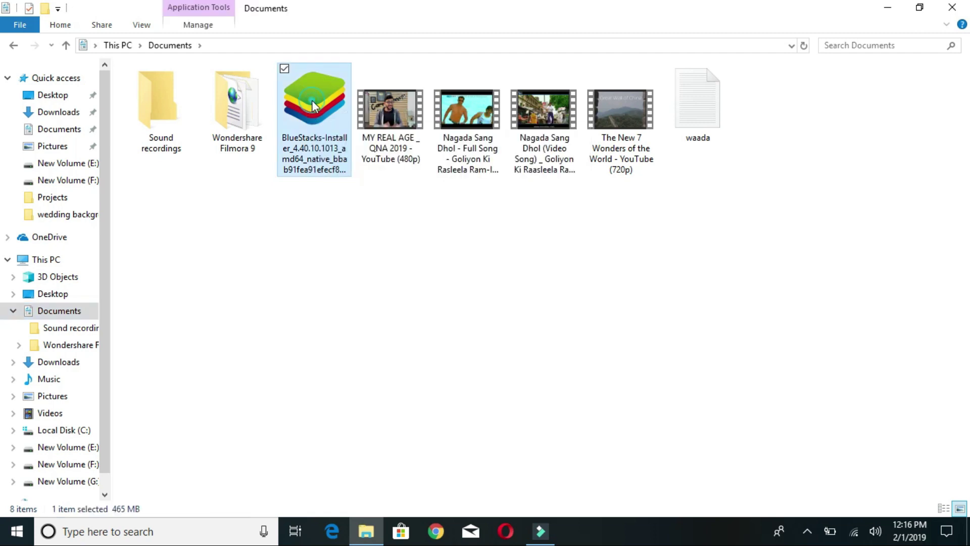
click(317, 229)
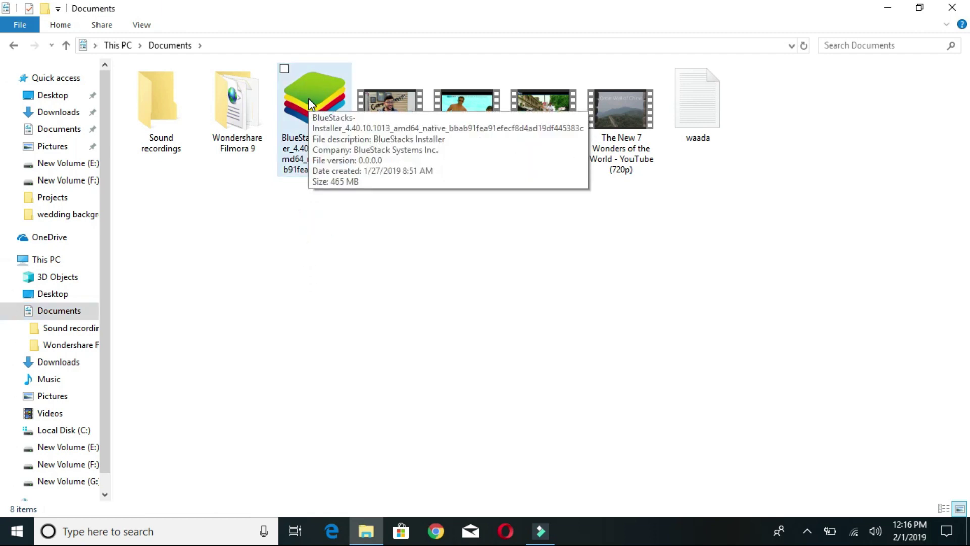
double_click(311, 102)
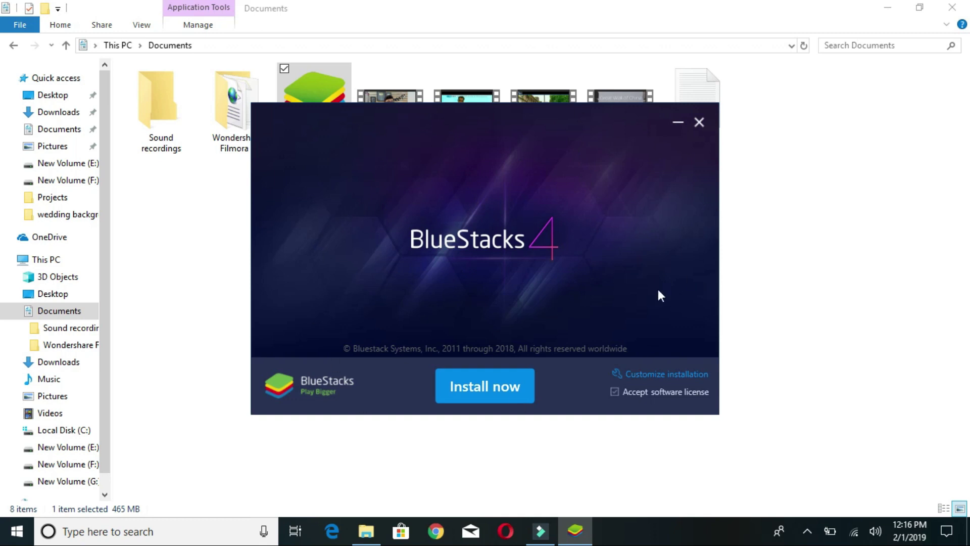
- Install BlueStacks 4 with Install now and wait for its Welcome screen
click(466, 387)
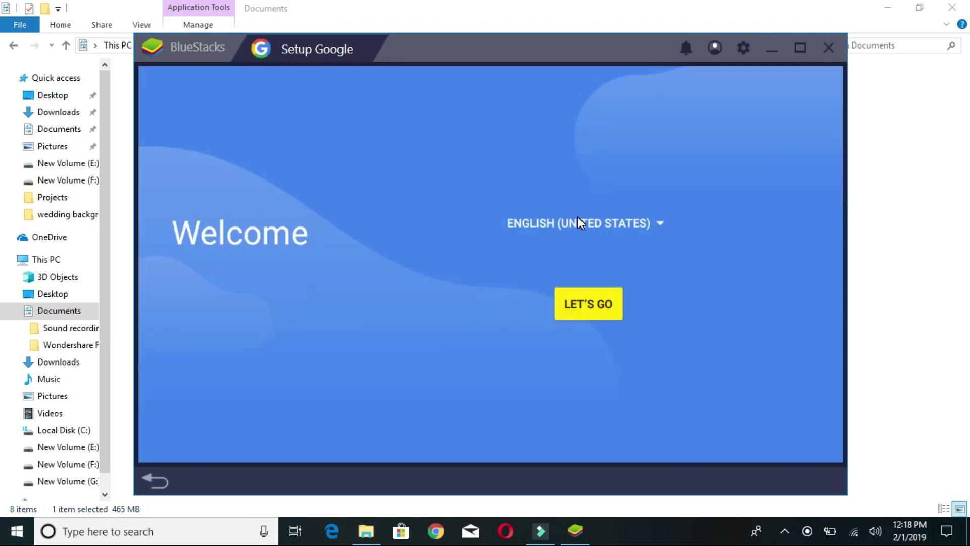
- Sign in with a Google email address and accept Google's terms of service
click(580, 299)
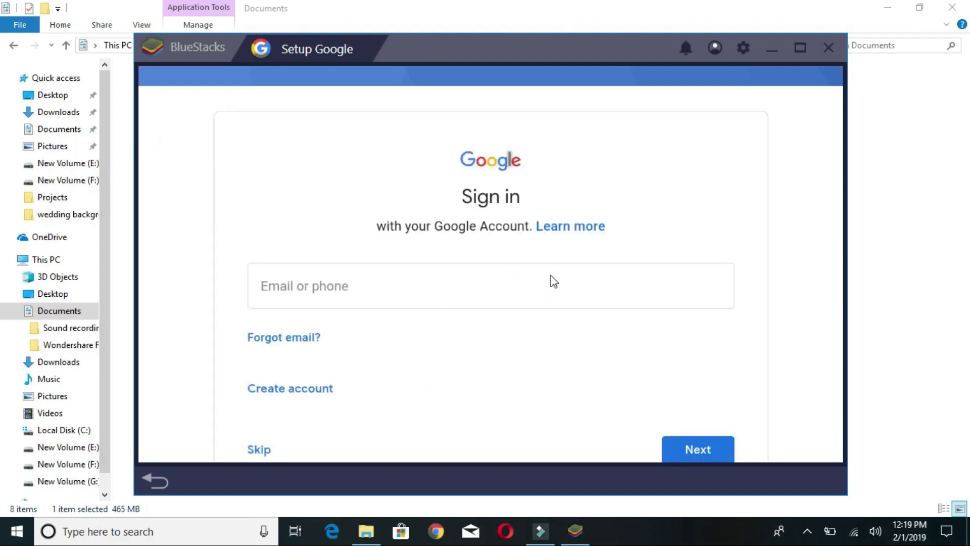
click(510, 294)
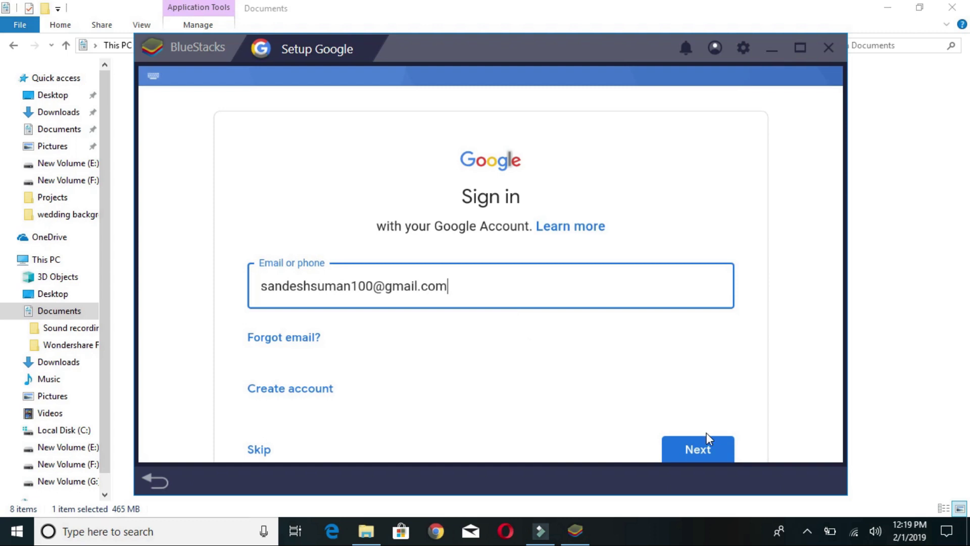
click(705, 447)
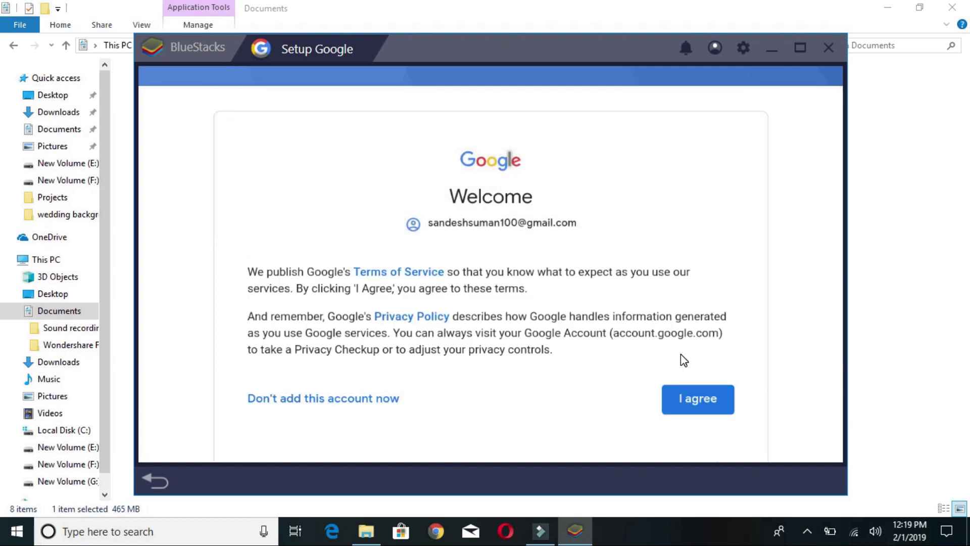
click(694, 396)
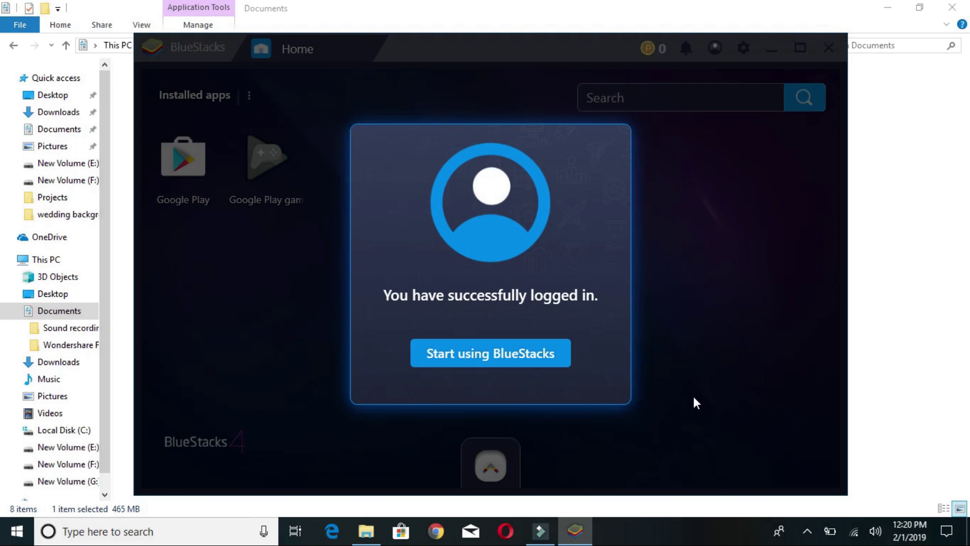
- Dismiss the login message with 'Start using BlueStacks' and maximize the BlueStacks window
click(513, 349)
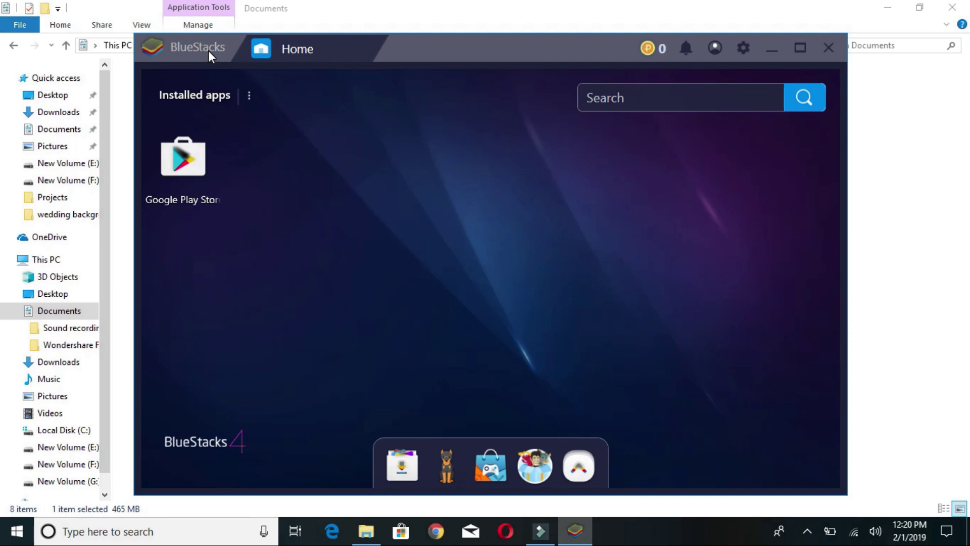
click(801, 49)
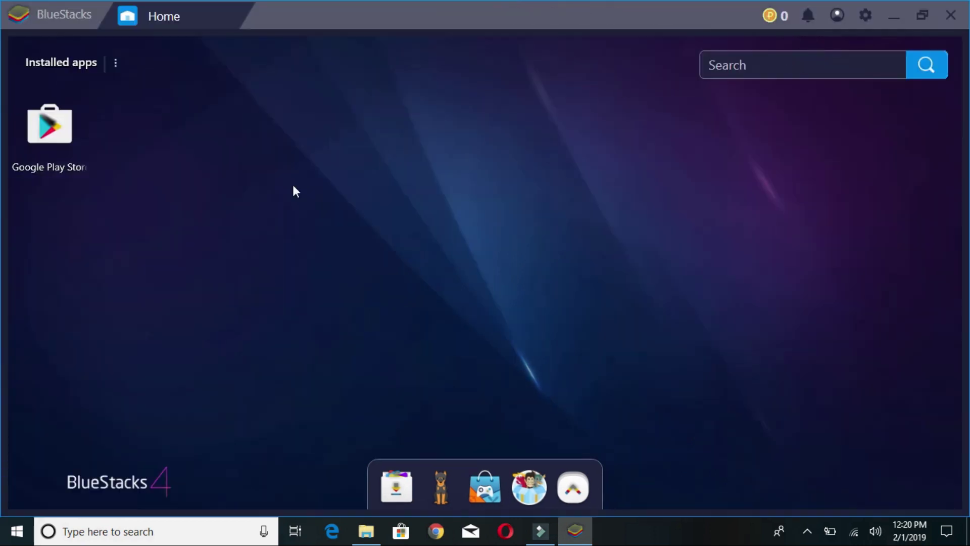
- Browse Play Store games, checking Hitman Sniper, then view Sniper 3D Gun Shooter's reviews
click(58, 131)
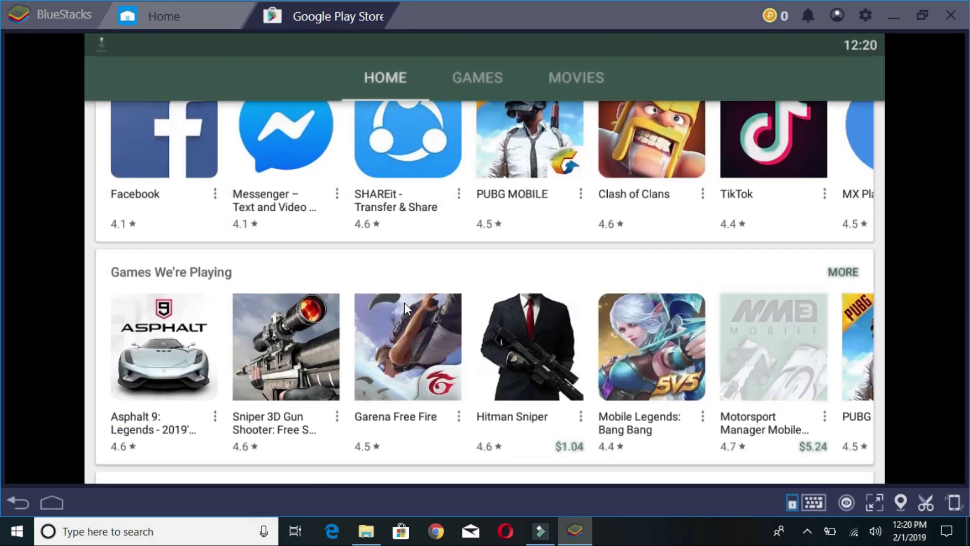
scroll(403, 302, down, 3)
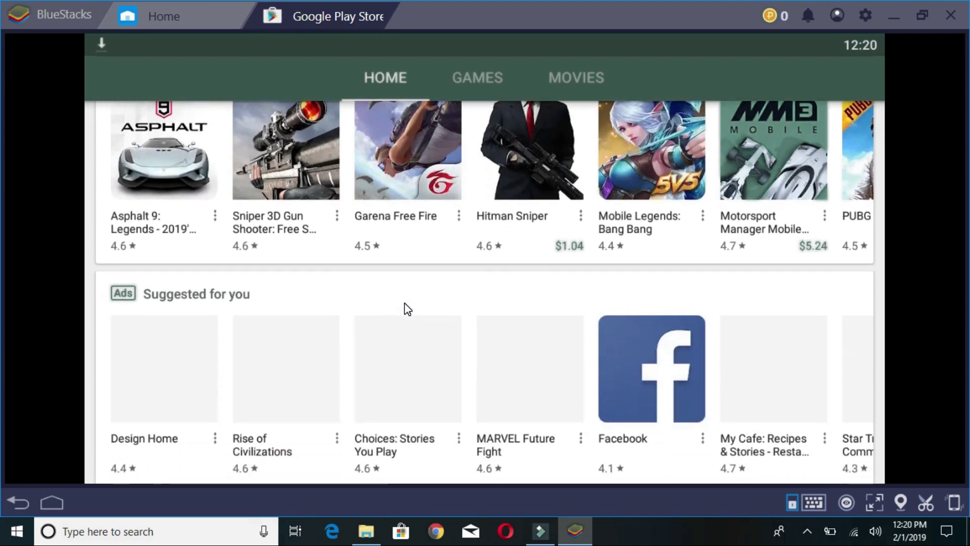
scroll(403, 307, down, 1)
scroll(403, 308, up, 6)
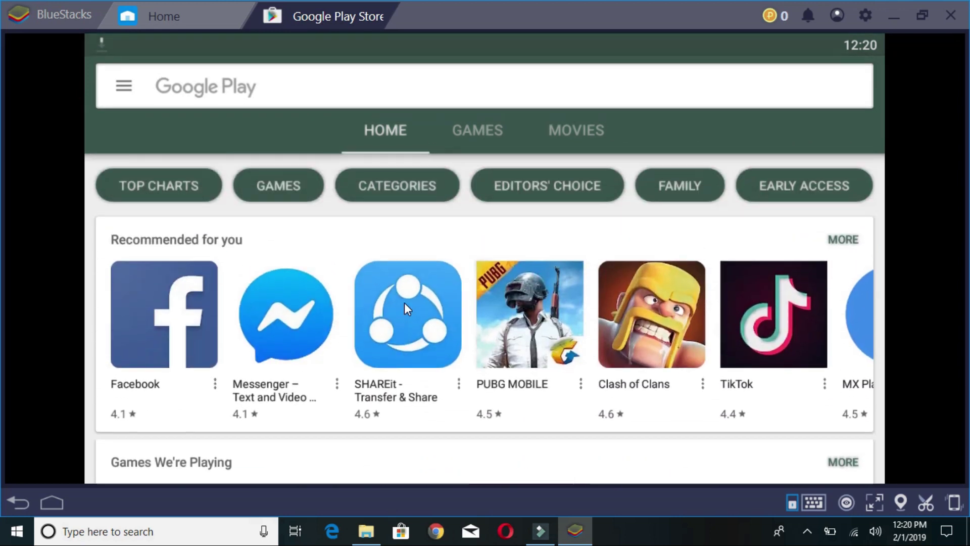
scroll(404, 303, down, 3)
scroll(404, 303, down, 2)
scroll(404, 303, down, 3)
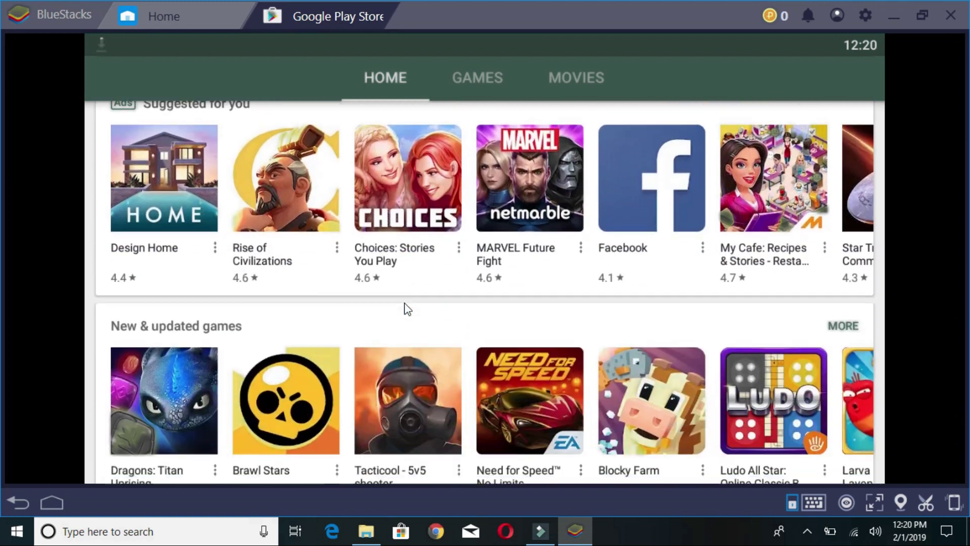
scroll(565, 323, down, 3)
scroll(565, 324, down, 2)
scroll(564, 323, down, 1)
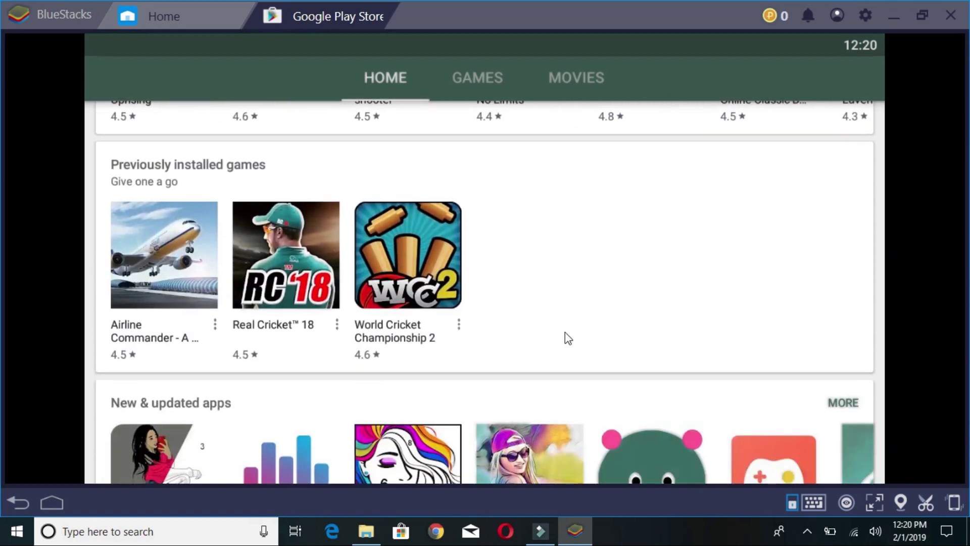
scroll(564, 333, up, 3)
scroll(563, 335, up, 2)
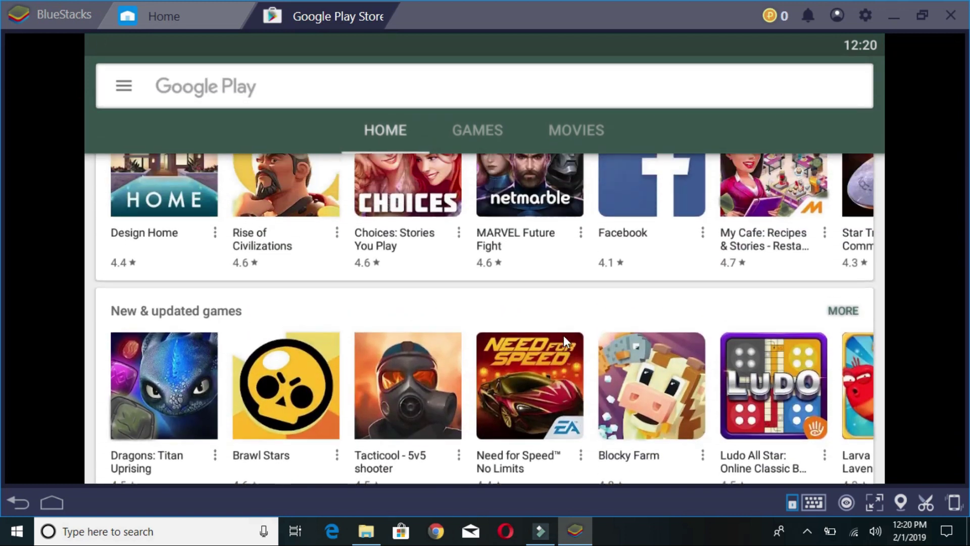
scroll(563, 335, up, 3)
scroll(564, 334, up, 2)
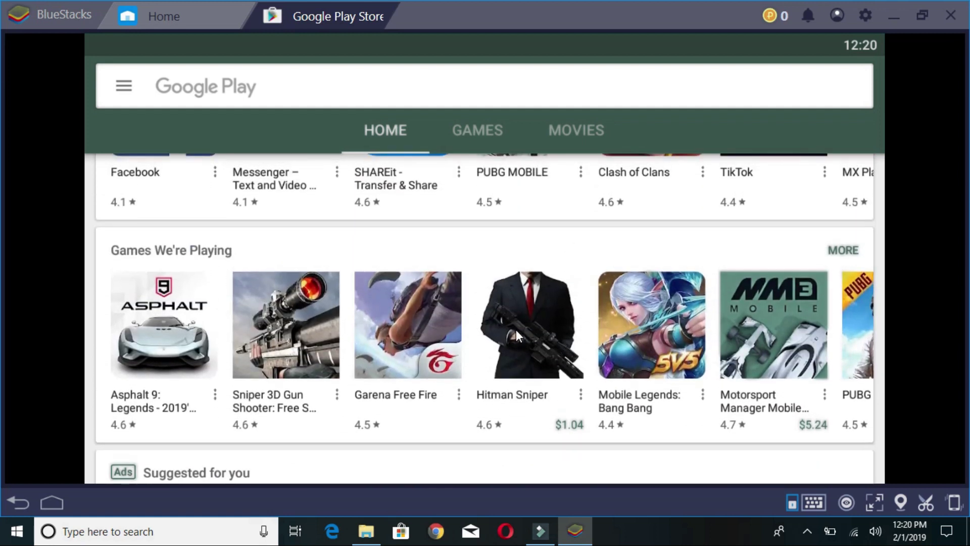
click(516, 330)
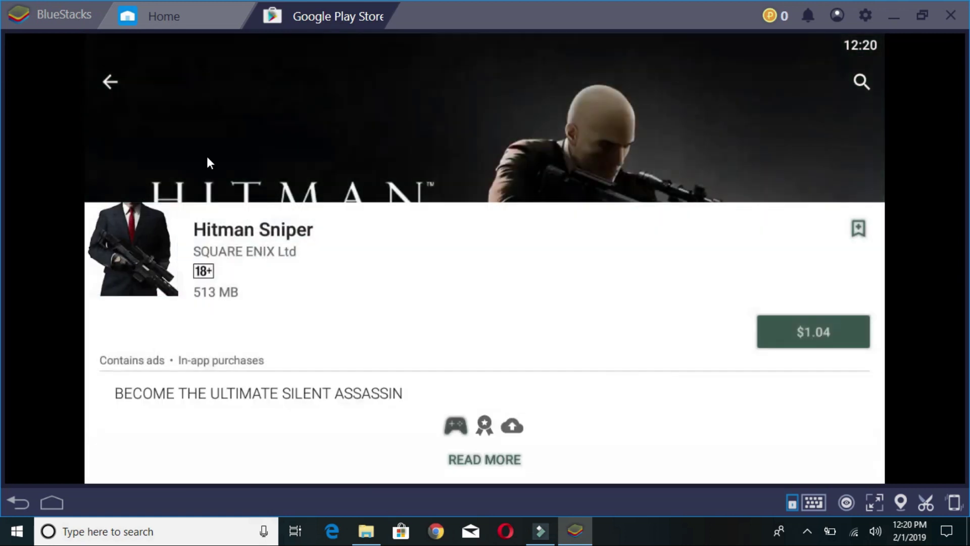
click(110, 81)
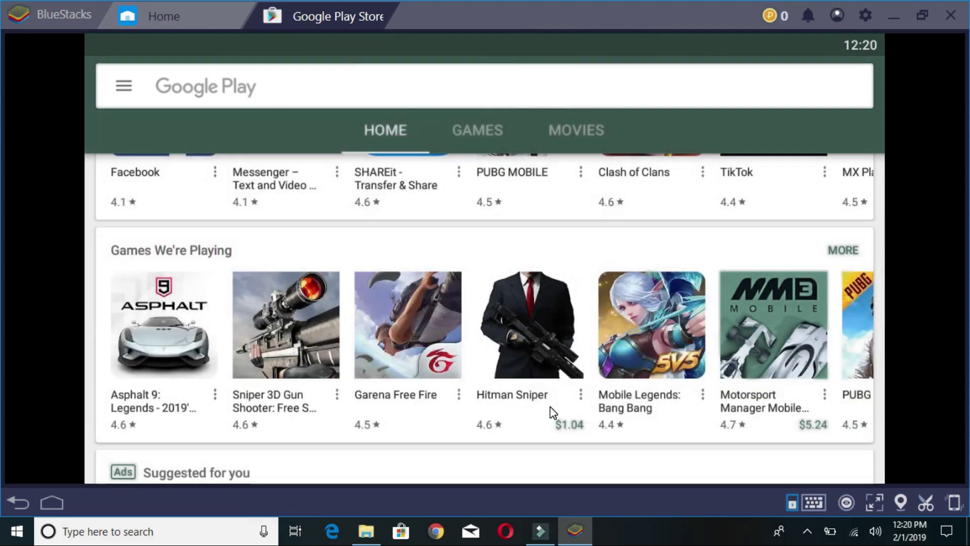
click(272, 346)
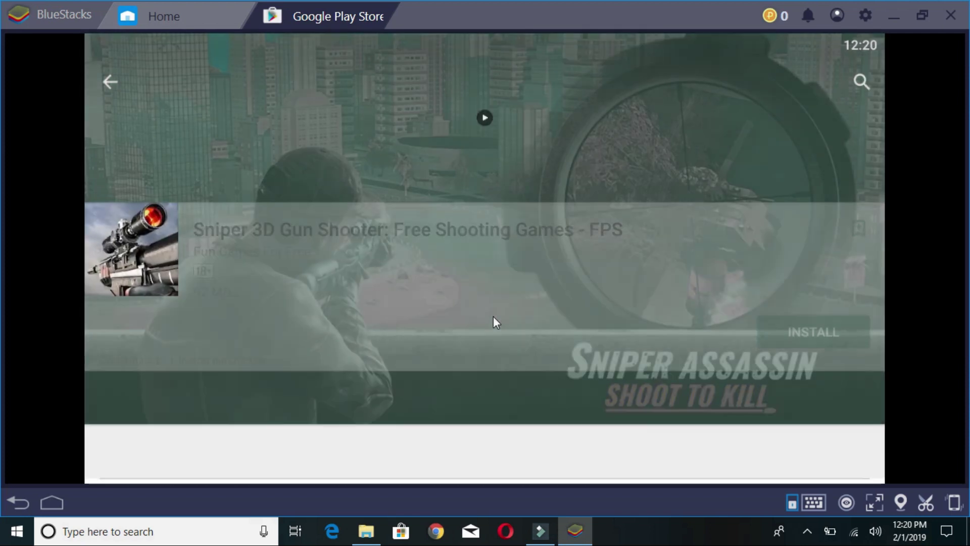
scroll(493, 316, down, 3)
scroll(493, 317, up, 3)
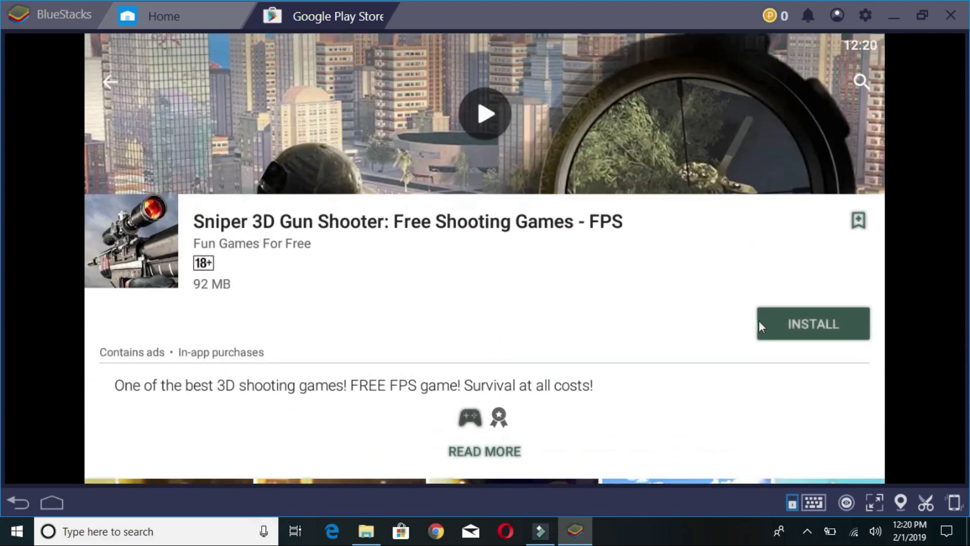
scroll(758, 394, down, 3)
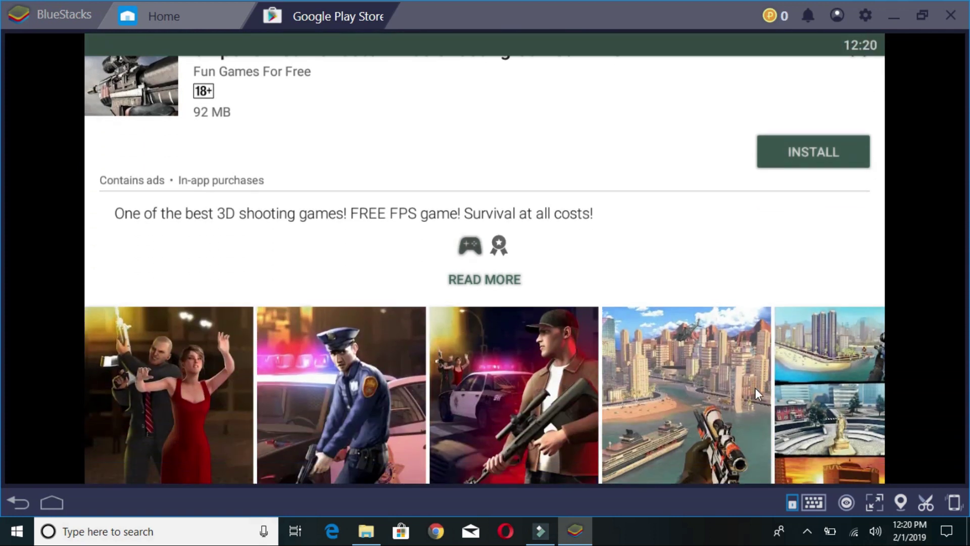
scroll(759, 394, down, 3)
scroll(758, 395, down, 3)
scroll(757, 394, down, 2)
scroll(757, 394, down, 3)
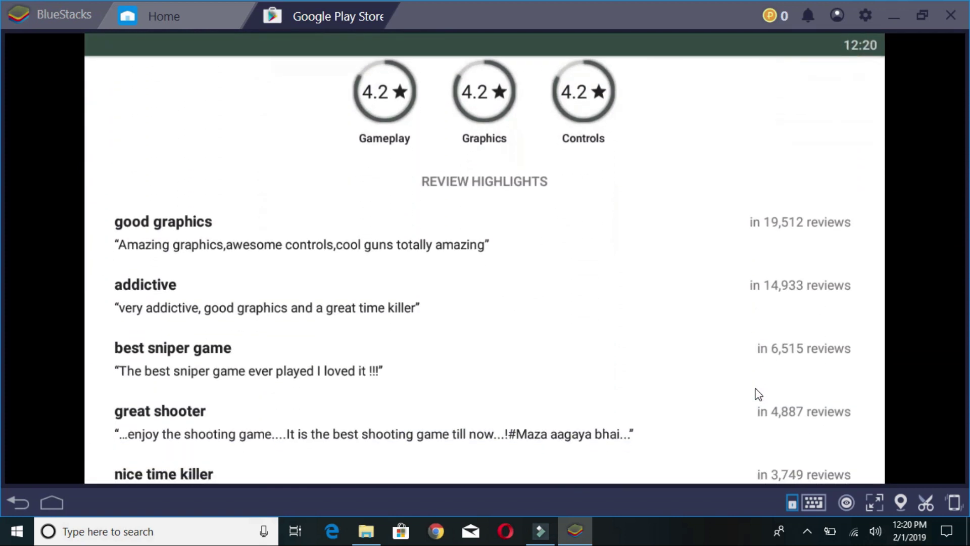
scroll(758, 394, down, 3)
scroll(758, 395, down, 3)
scroll(758, 395, down, 2)
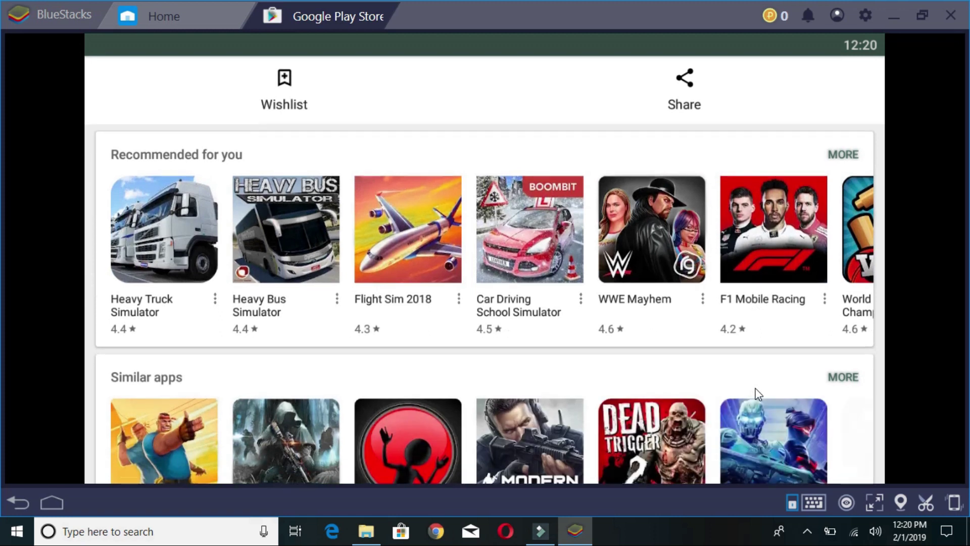
scroll(756, 393, up, 5)
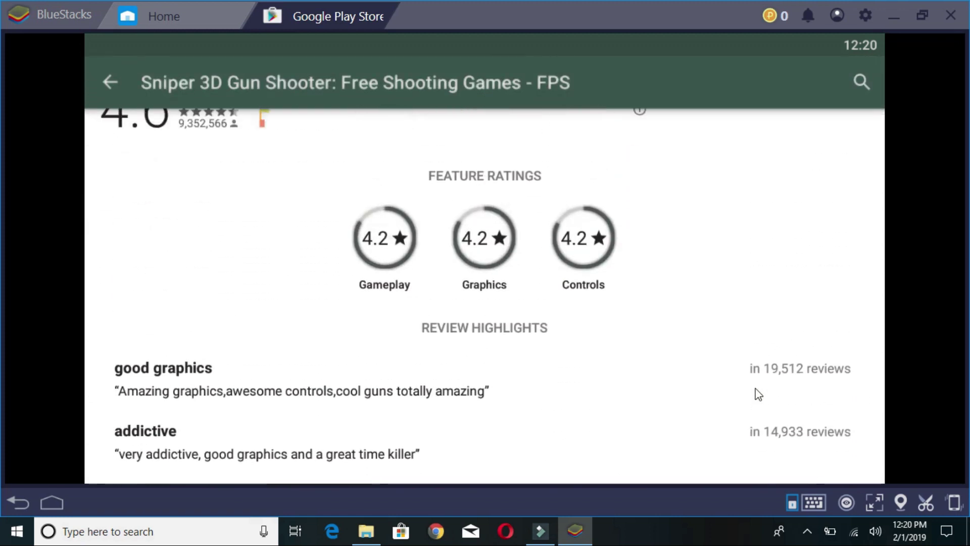